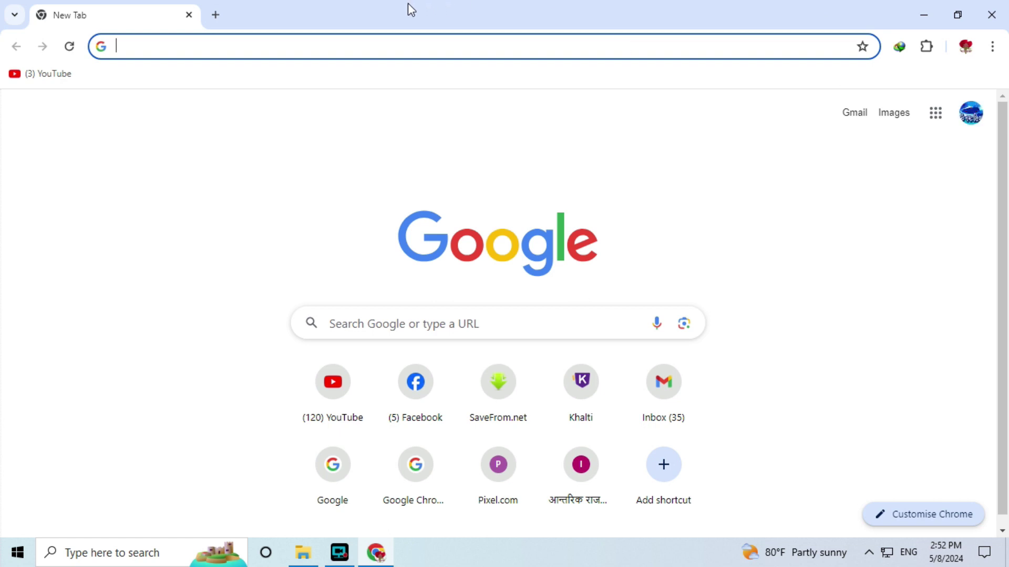
Load the ird.gov.np site by entering 'ird.gov.np' in the address bar
click(325, 42)
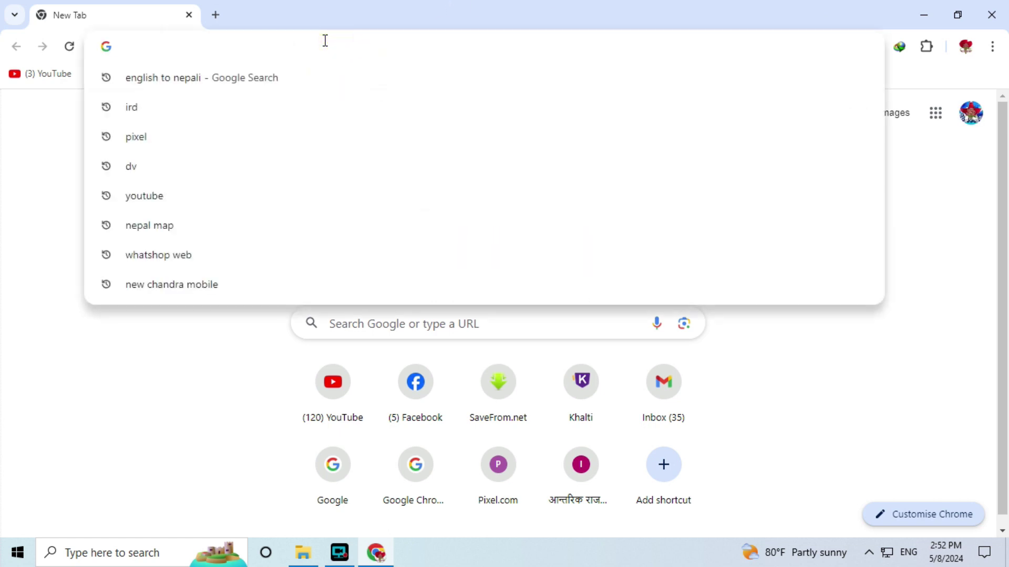
text(ird.gov.np)
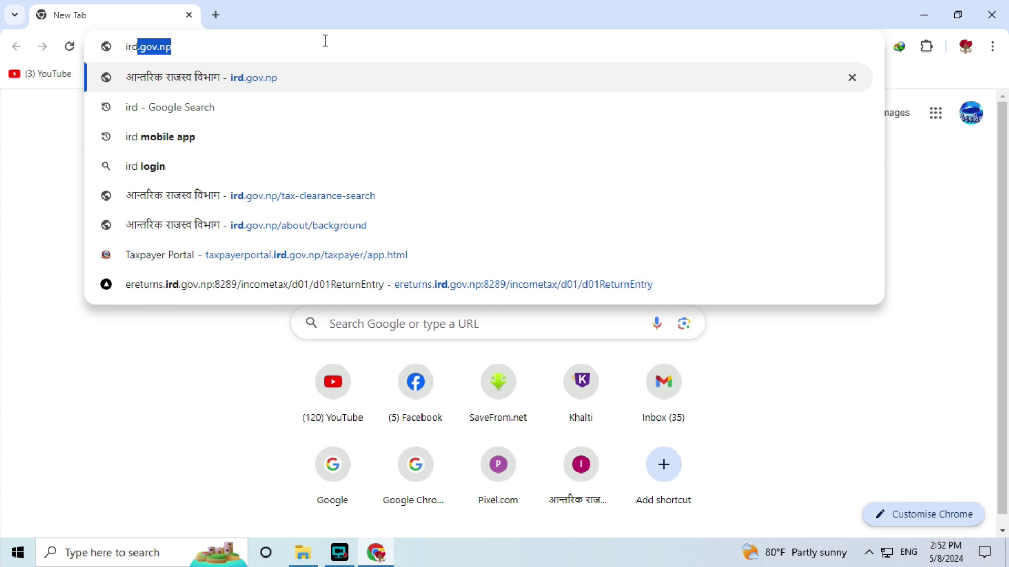
key(Return)
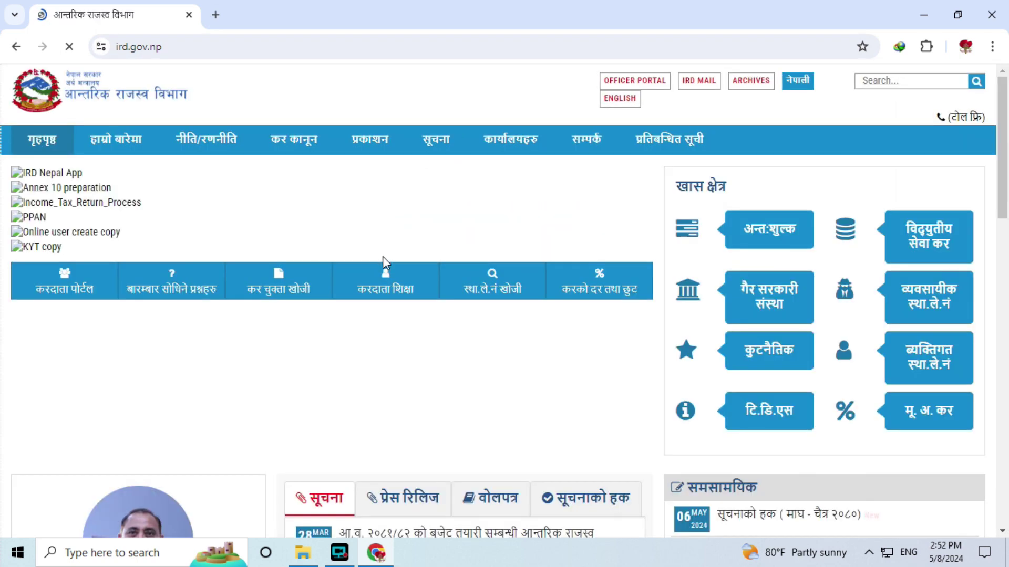
Open the करदाता पोर्टल (Taxpayer Portal) from the IRD home page
scroll(351, 284, down, 5)
scroll(351, 288, up, 5)
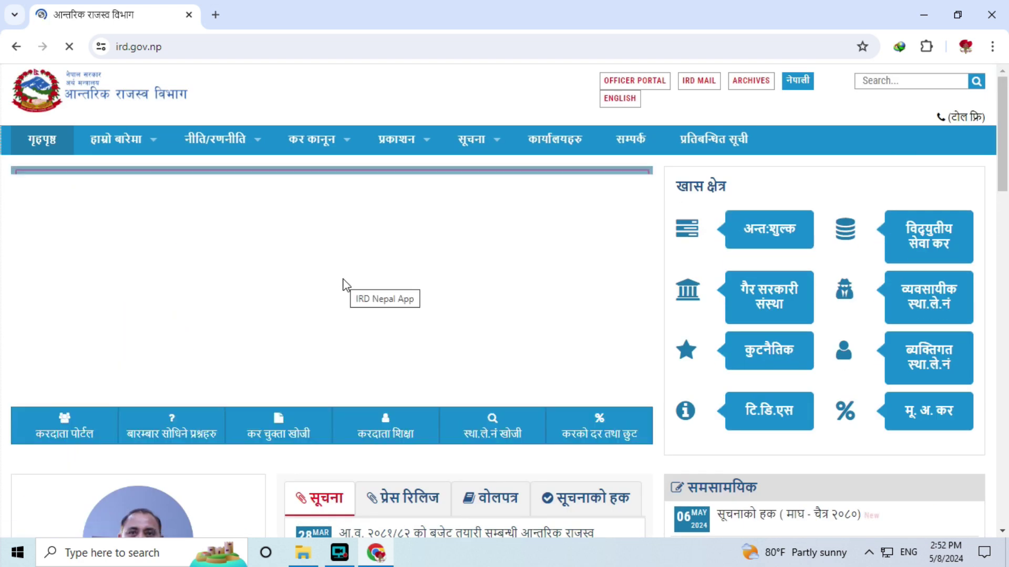
scroll(277, 256, down, 1)
scroll(278, 254, down, 1)
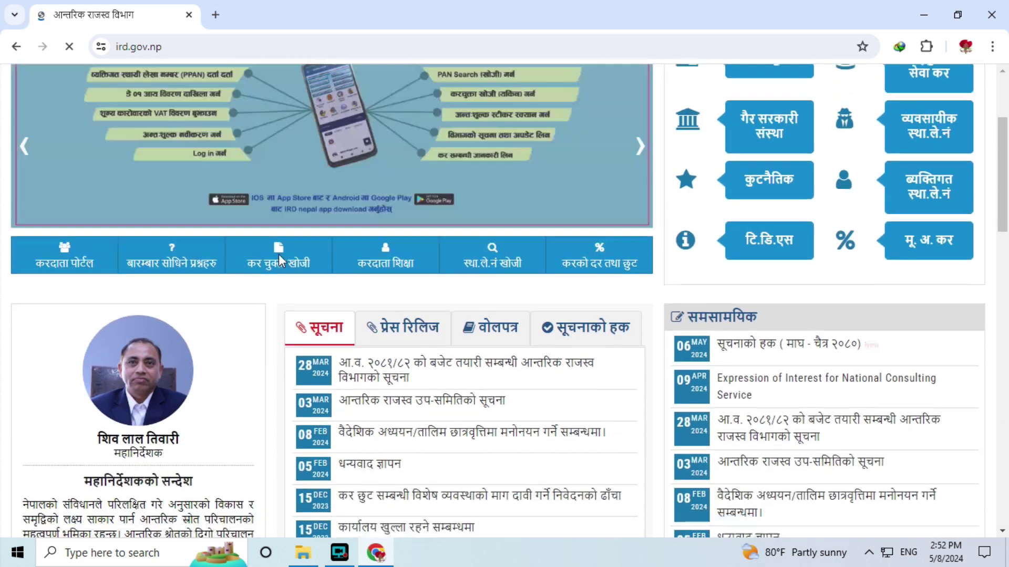
scroll(278, 255, down, 4)
scroll(283, 267, up, 4)
scroll(284, 272, up, 1)
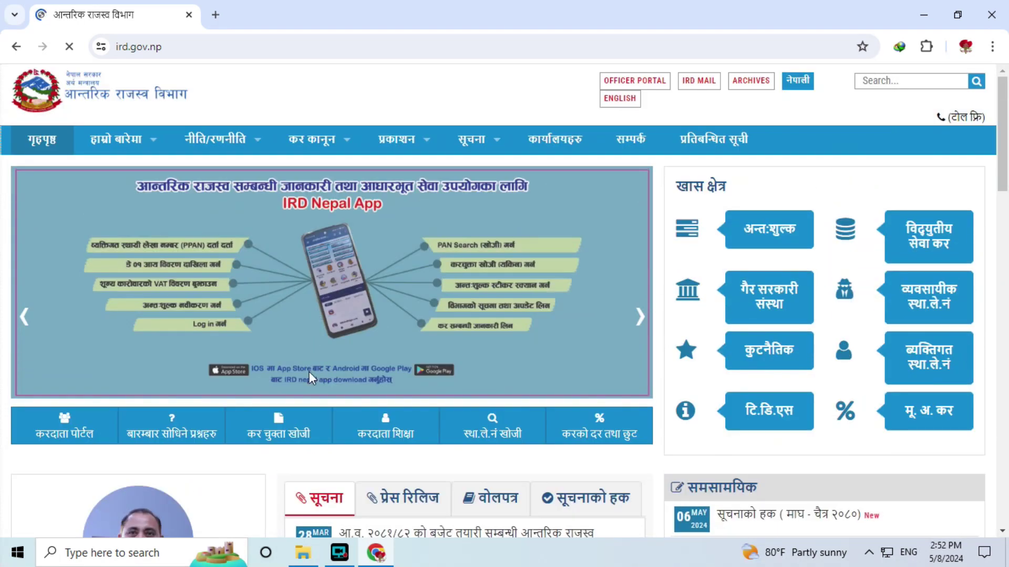
click(69, 423)
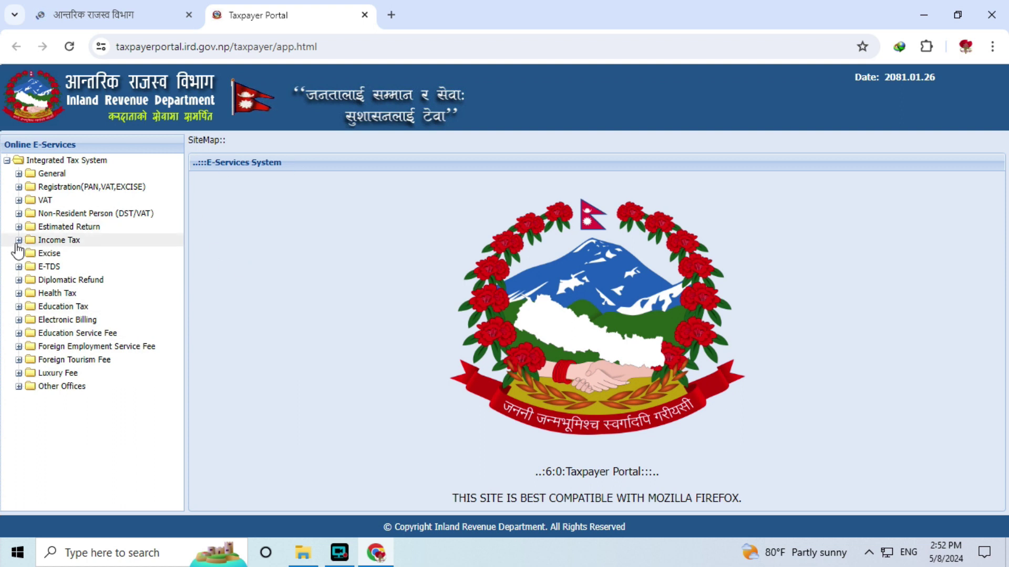
Expand Income Tax in Online E-Services and open D-01 Return Entry
click(19, 240)
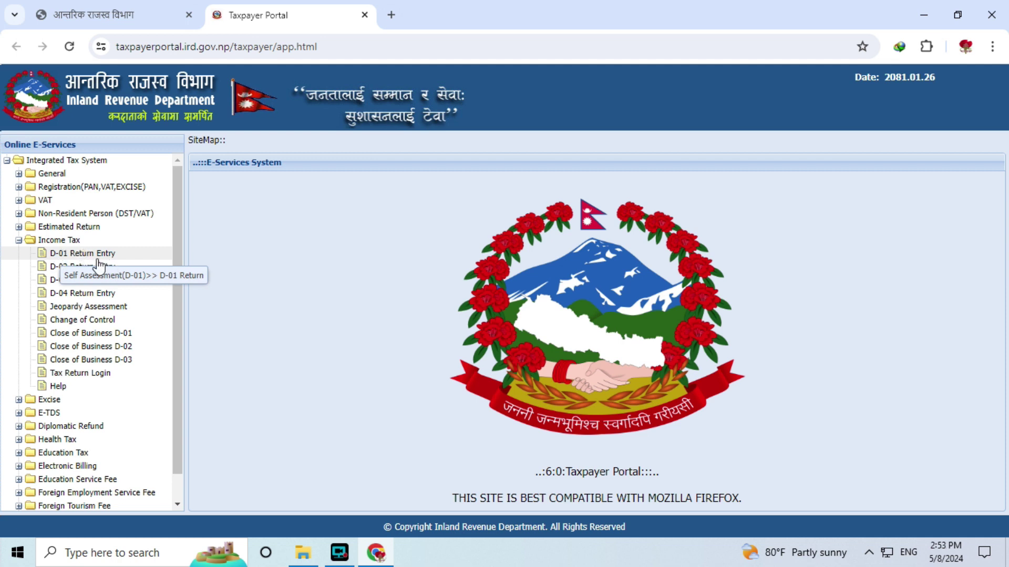
click(62, 253)
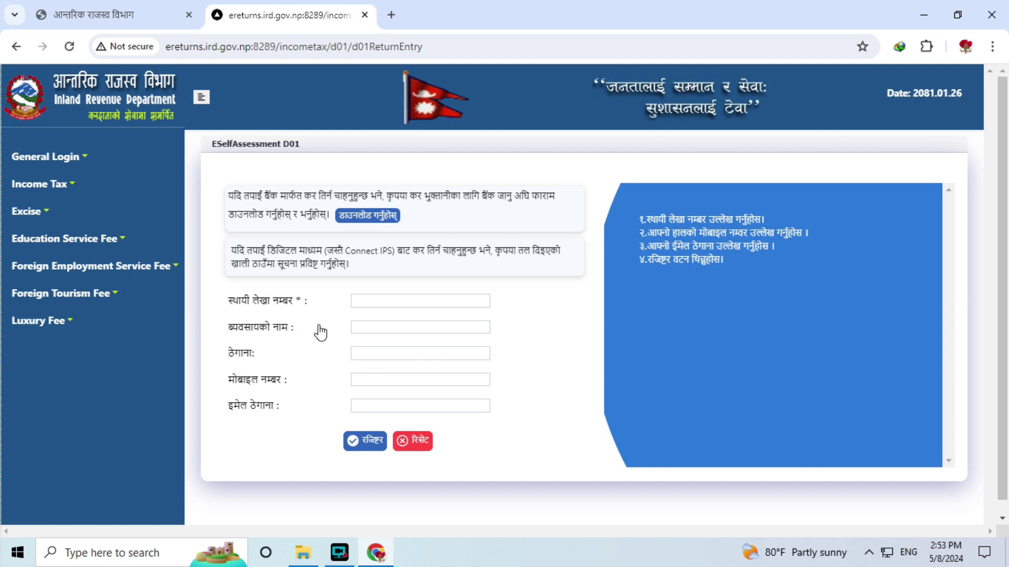
Enter the taxpayer's PAN, let business details auto-fill, and register to reach the D01 voucher
scroll(358, 305, down, 1)
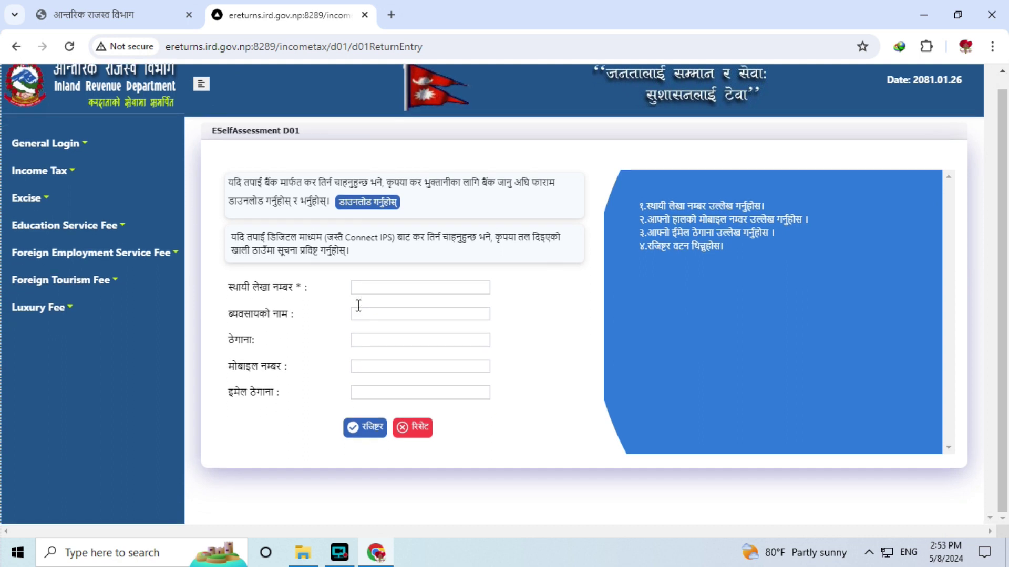
click(379, 288)
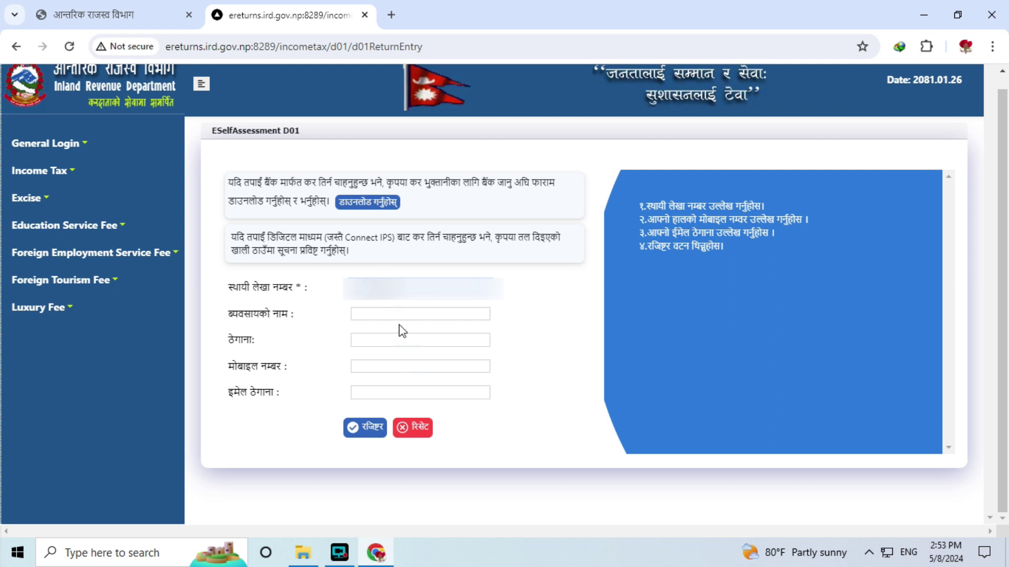
click(396, 323)
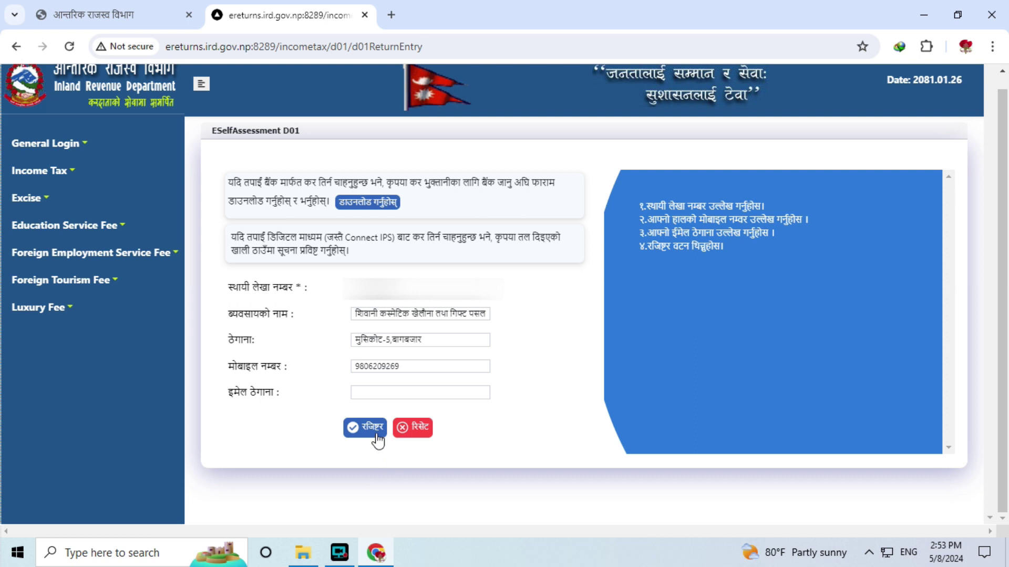
click(361, 425)
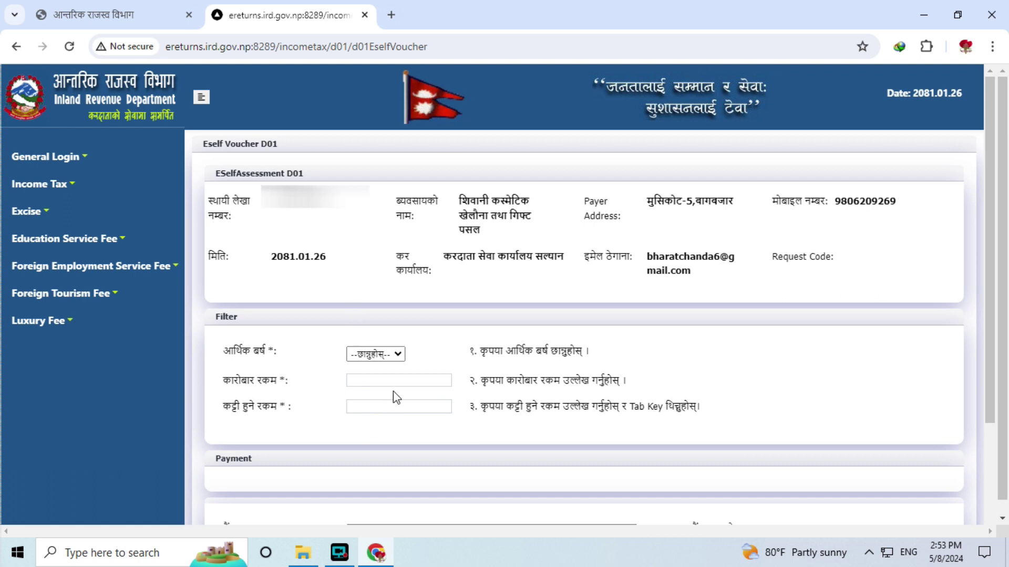
Choose 2079.080 in the आर्थिक वर्ष fiscal year dropdown
click(400, 357)
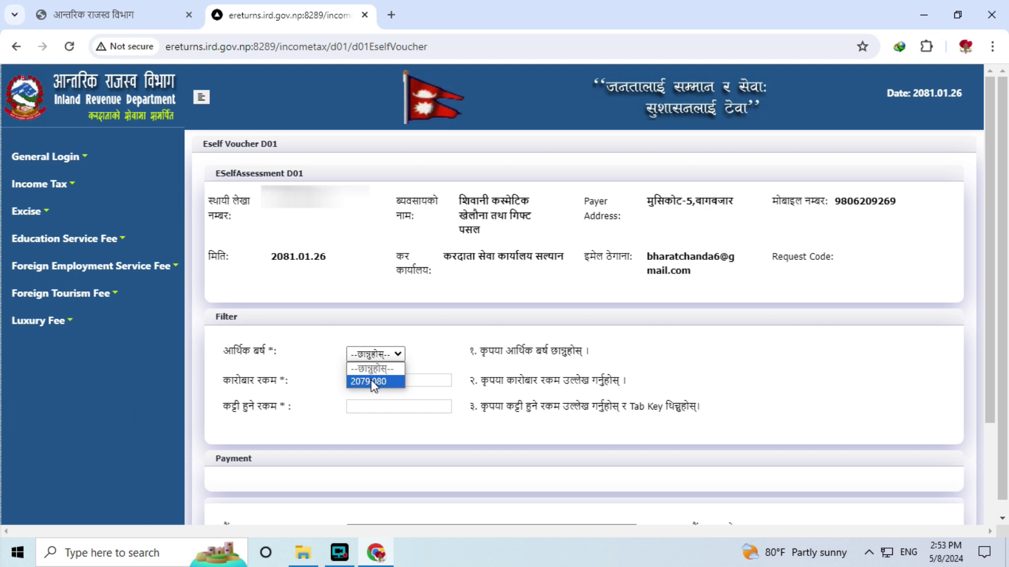
click(373, 382)
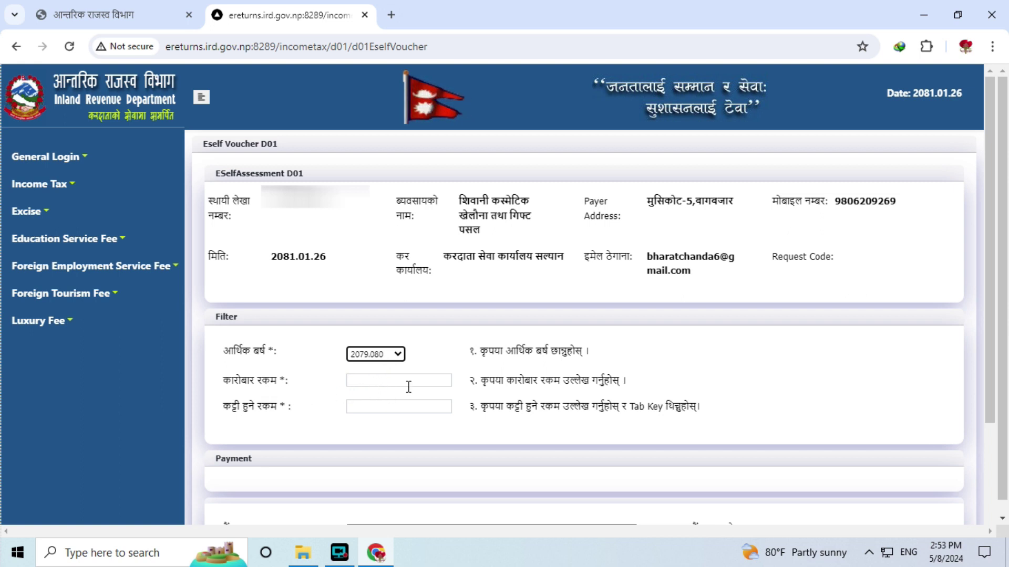
click(378, 382)
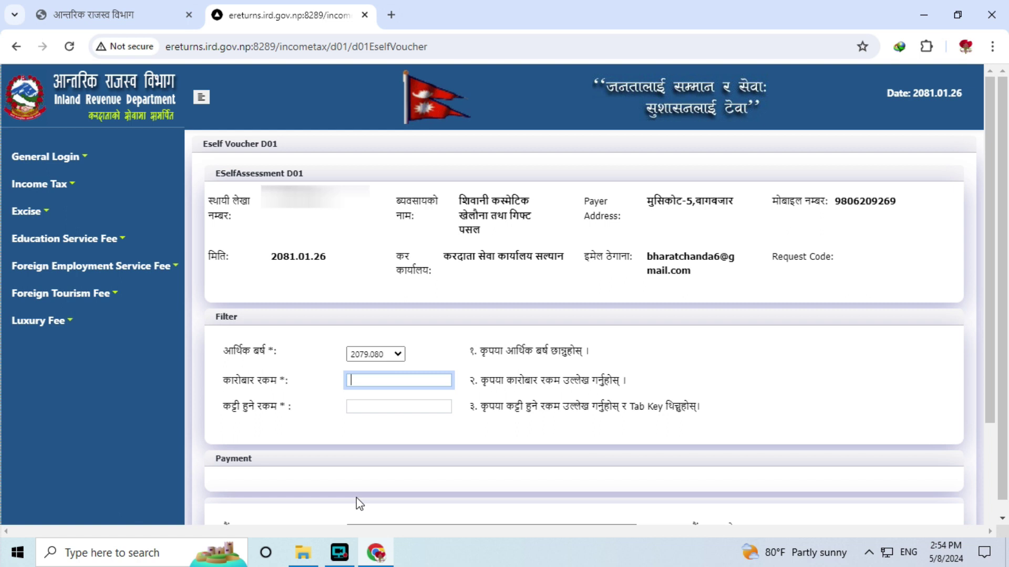
Enter 1500000 as कारोबार रकम and 1200000 as कट्टी हुने रकम
text(150000)
text(0)
click(363, 406)
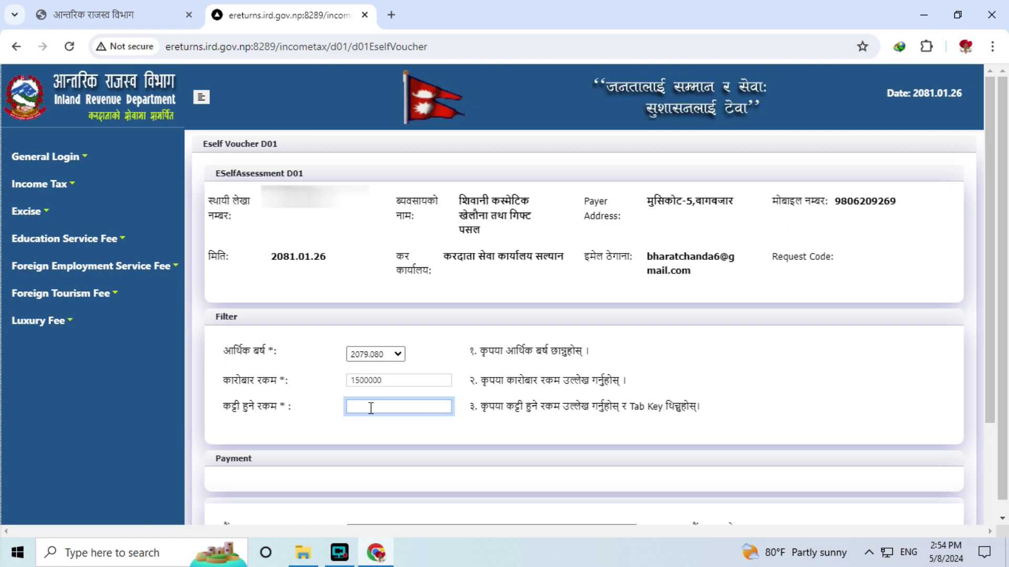
text(12)
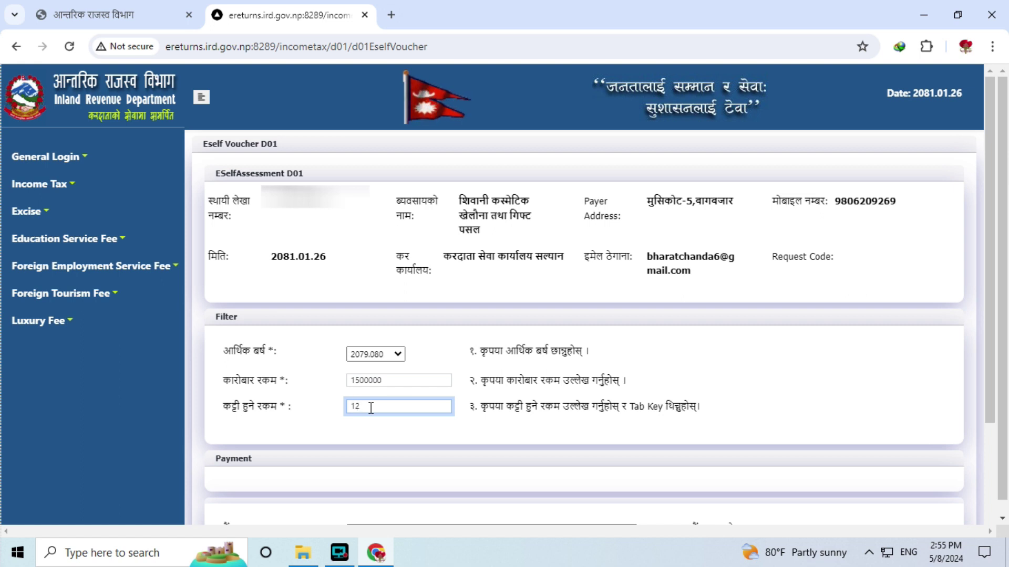
text(0)
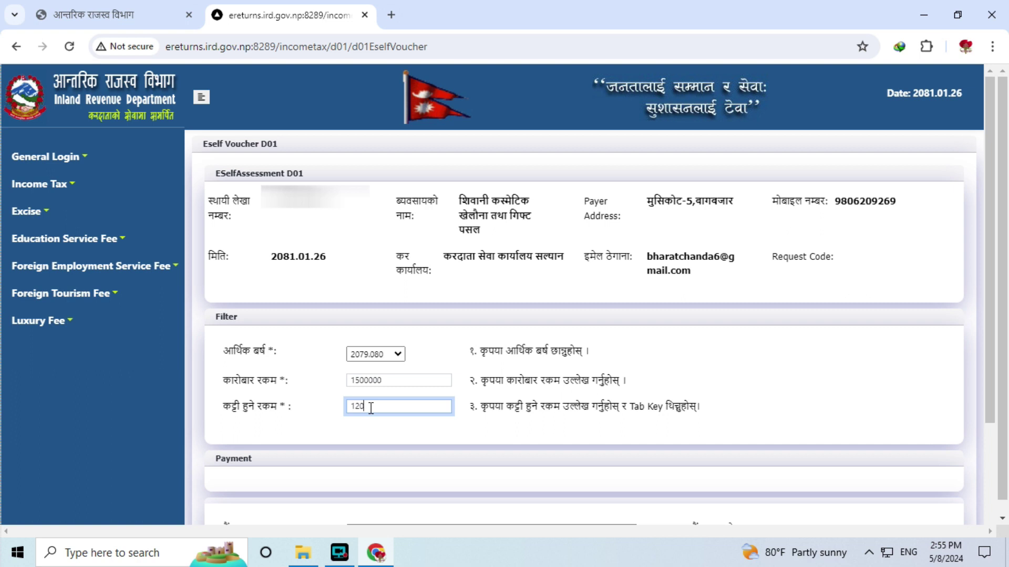
text(0000)
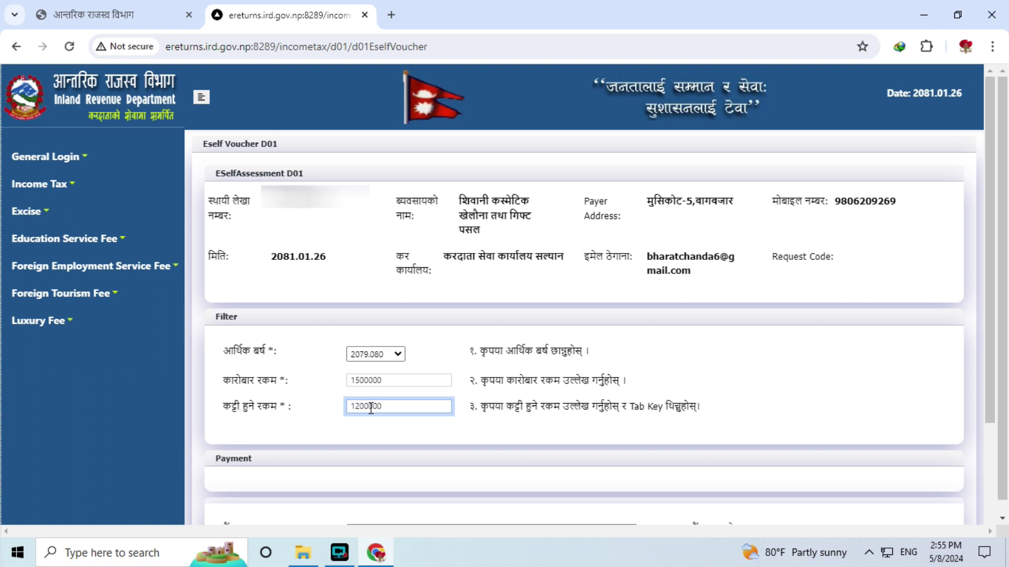
scroll(443, 367, down, 2)
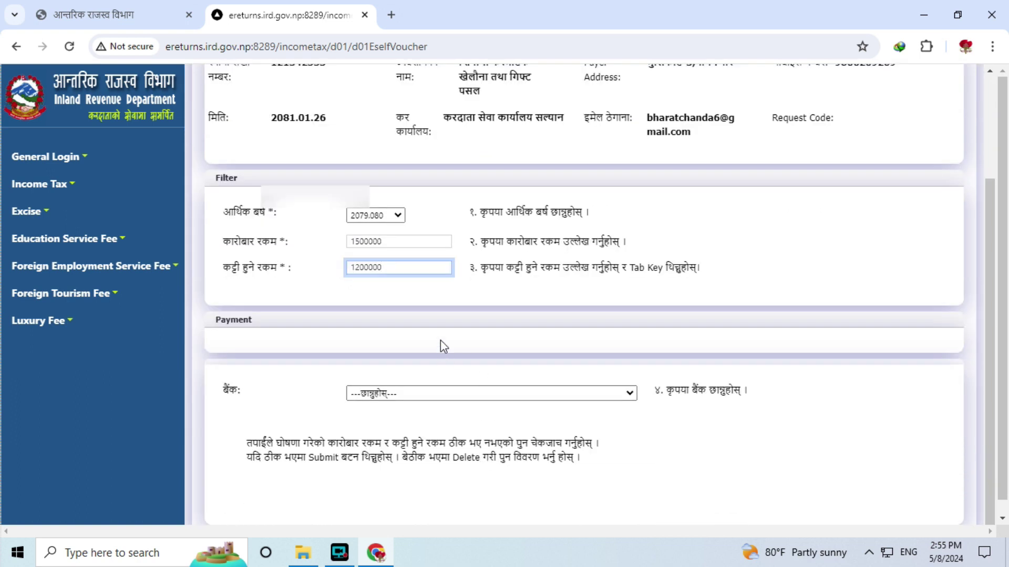
Calculate the tax and confirm, adding the 2079.080 row totalling 5035.34
key(Tab)
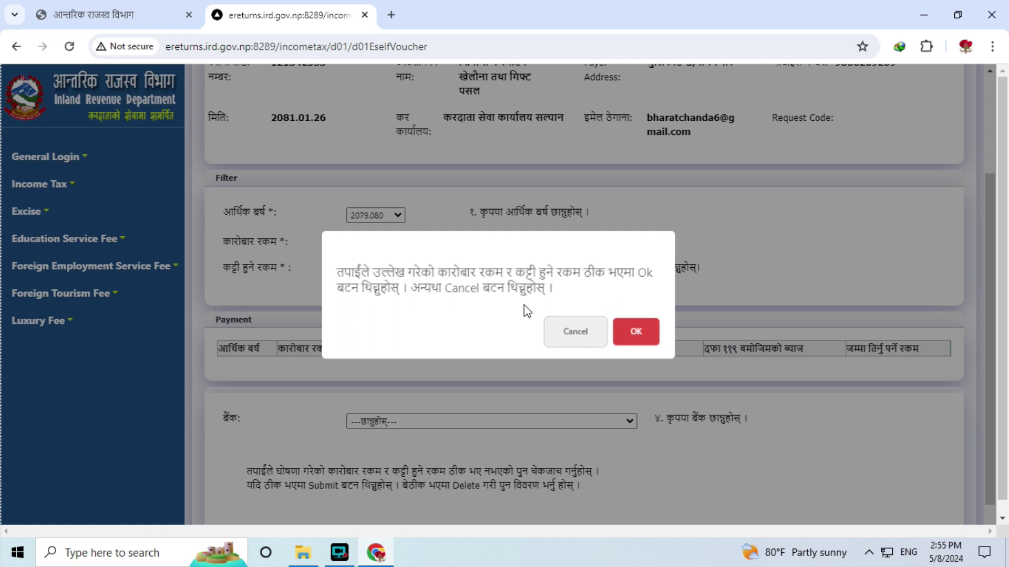
click(637, 341)
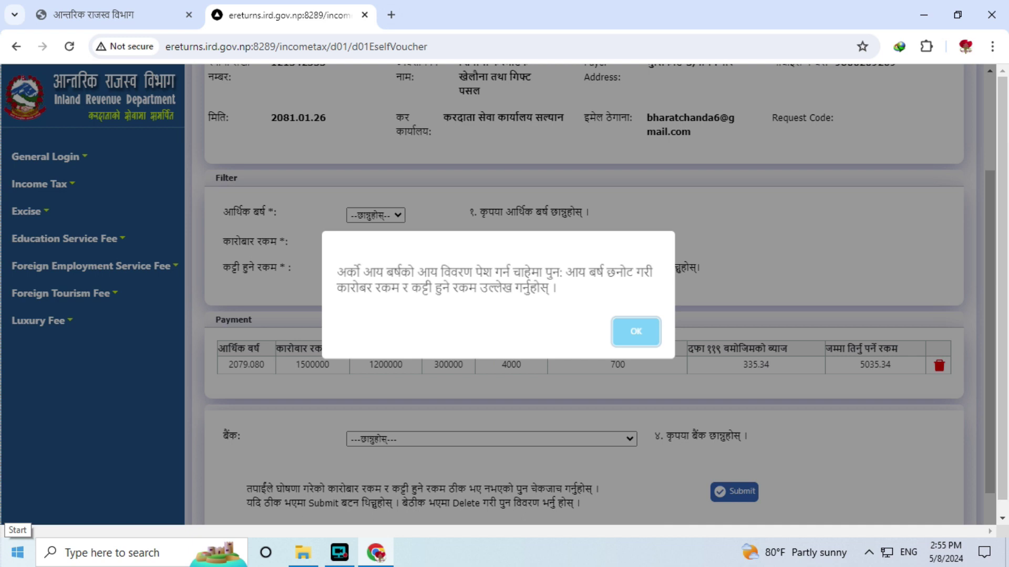
click(636, 332)
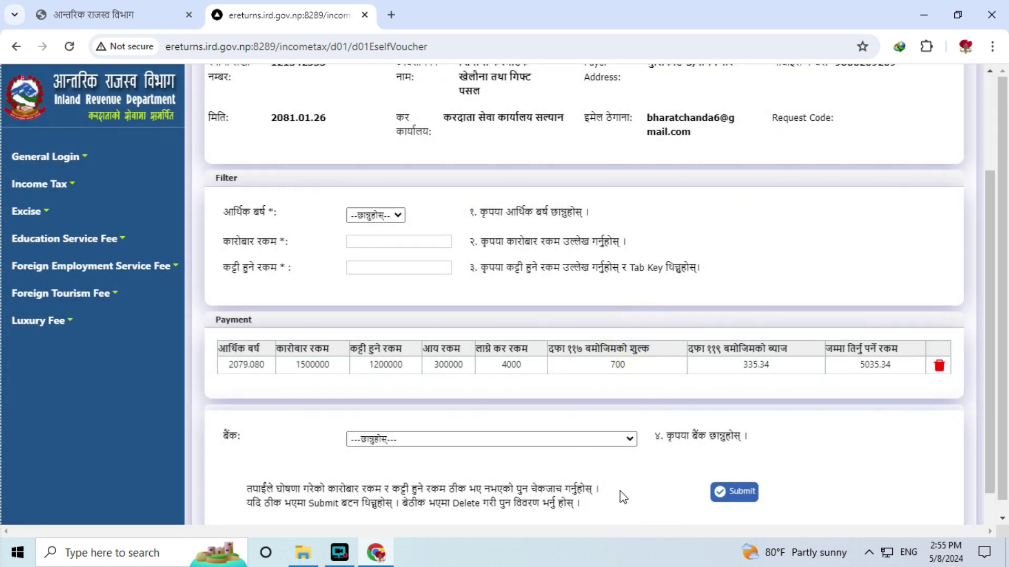
scroll(613, 471, down, 1)
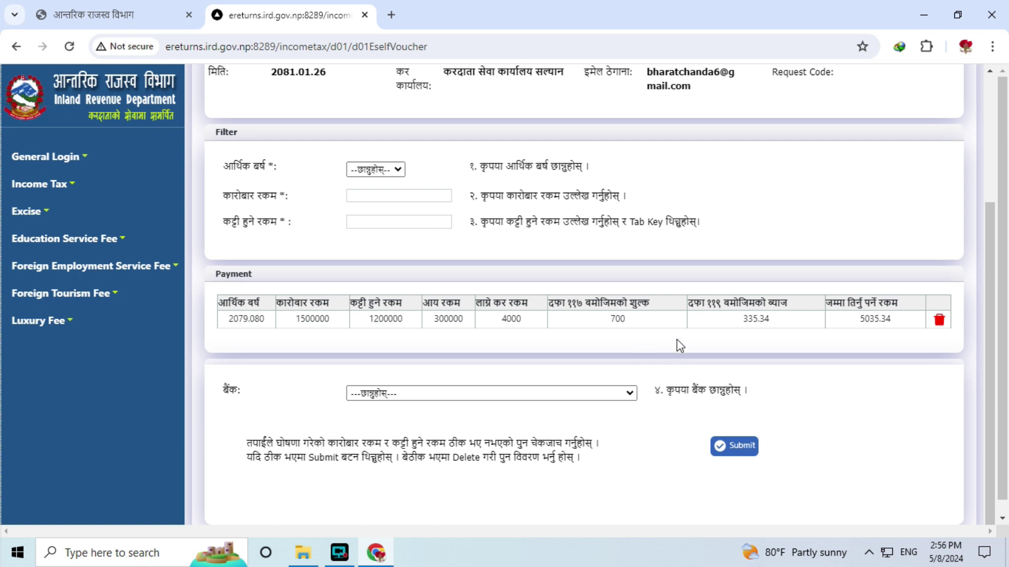
scroll(680, 345, down, 1)
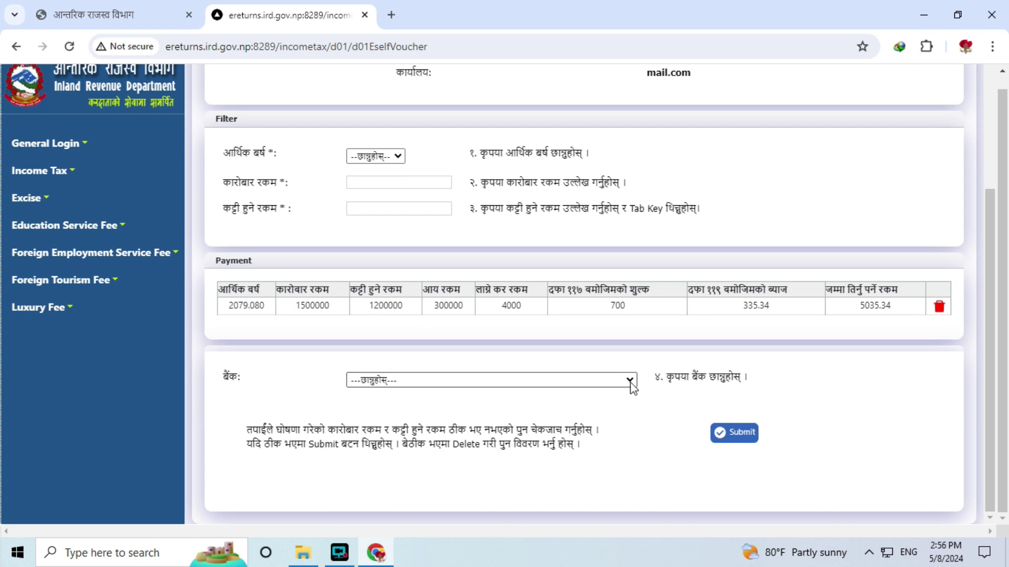
click(544, 384)
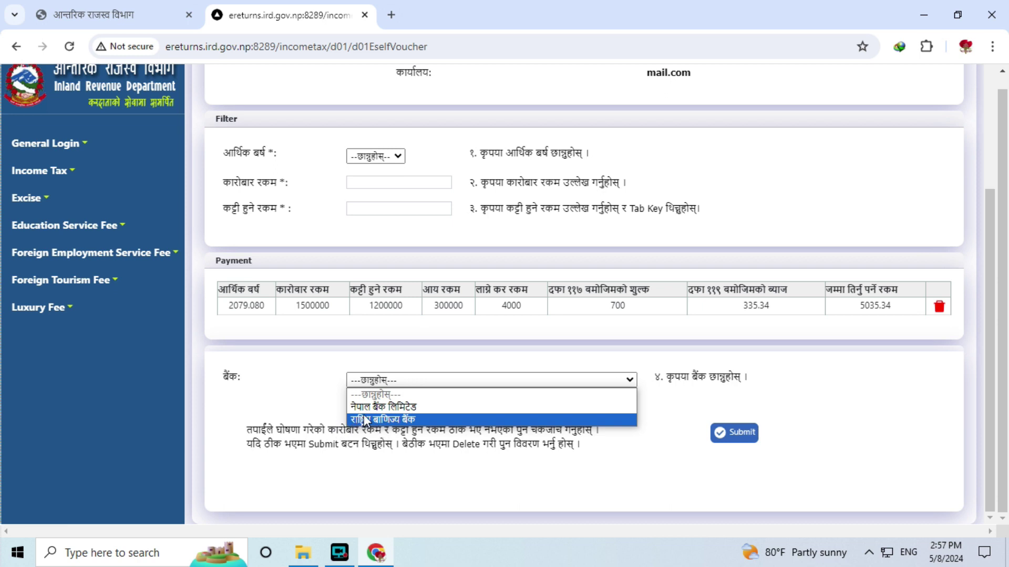
Select राष्ट्रिय बाणिज्य बैंक as the bank and submit the D01 voucher
click(418, 419)
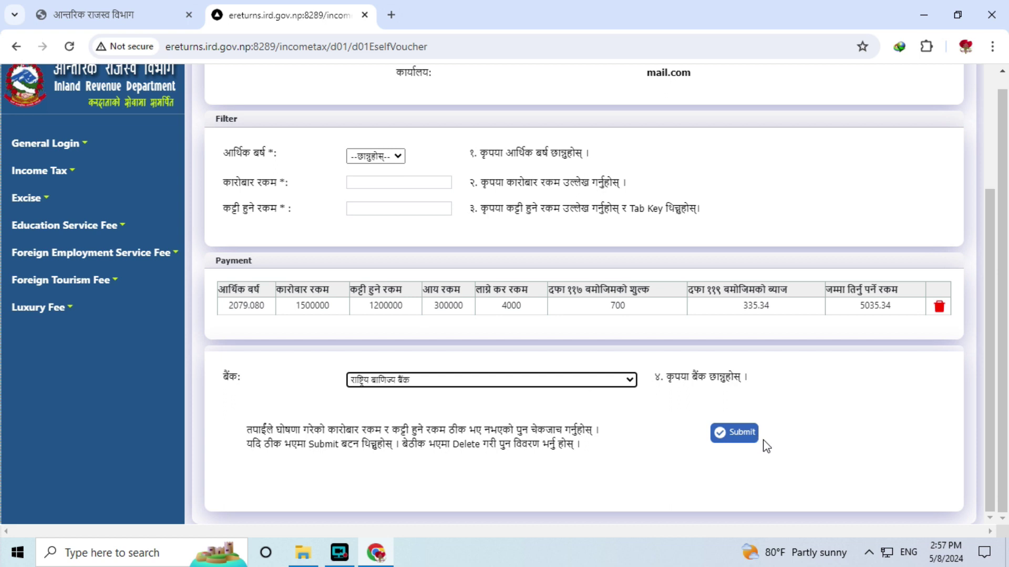
click(741, 435)
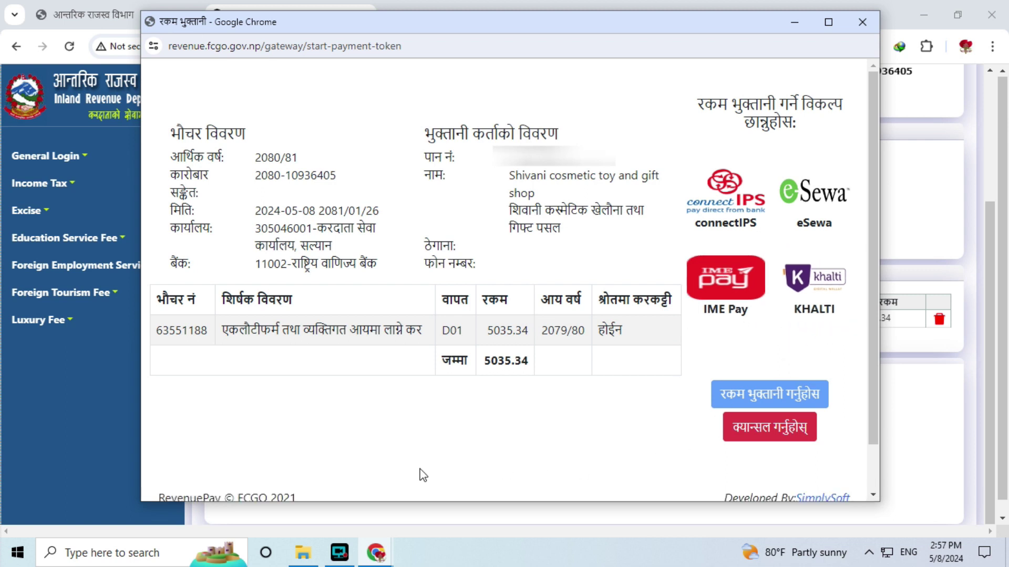
Print the RevenuePay voucher page, dismiss the printer warning, and select IME Pay
key(ctrl+p)
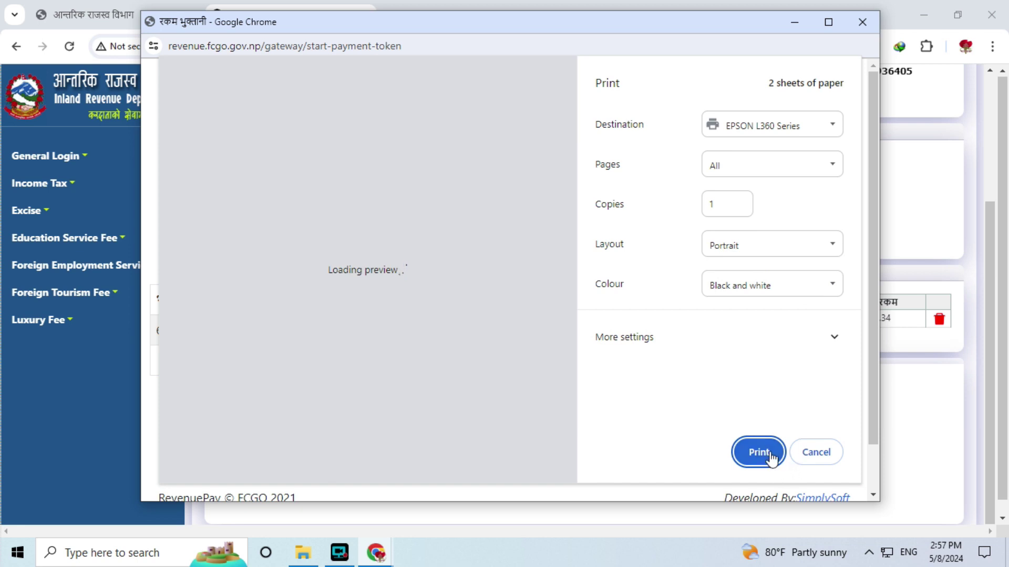
click(833, 342)
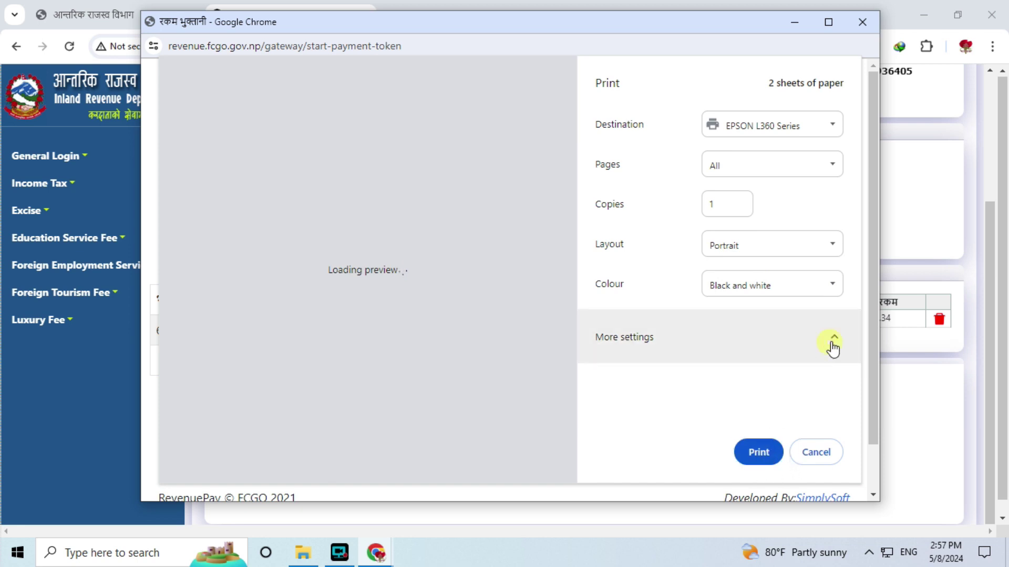
click(760, 453)
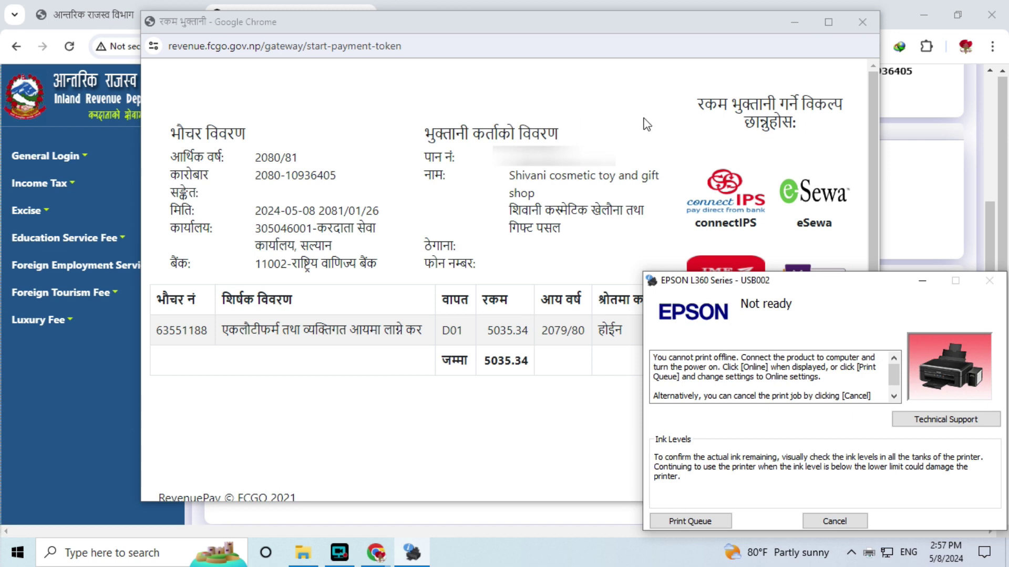
click(917, 282)
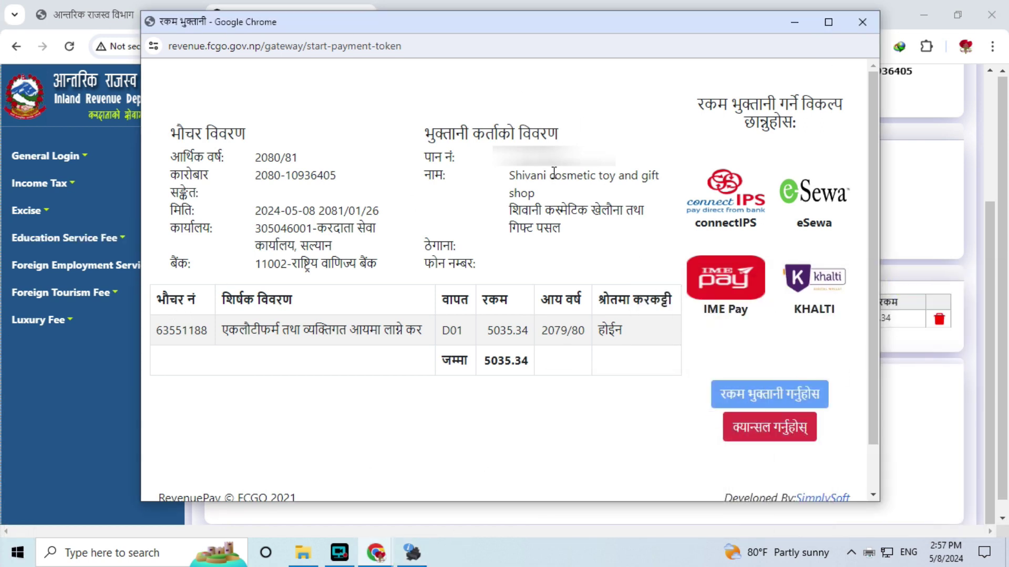
click(743, 321)
Confirm IME Pay and start paying the 5035.34 voucher via रकम भुक्तानी गर्नुहोस
click(733, 292)
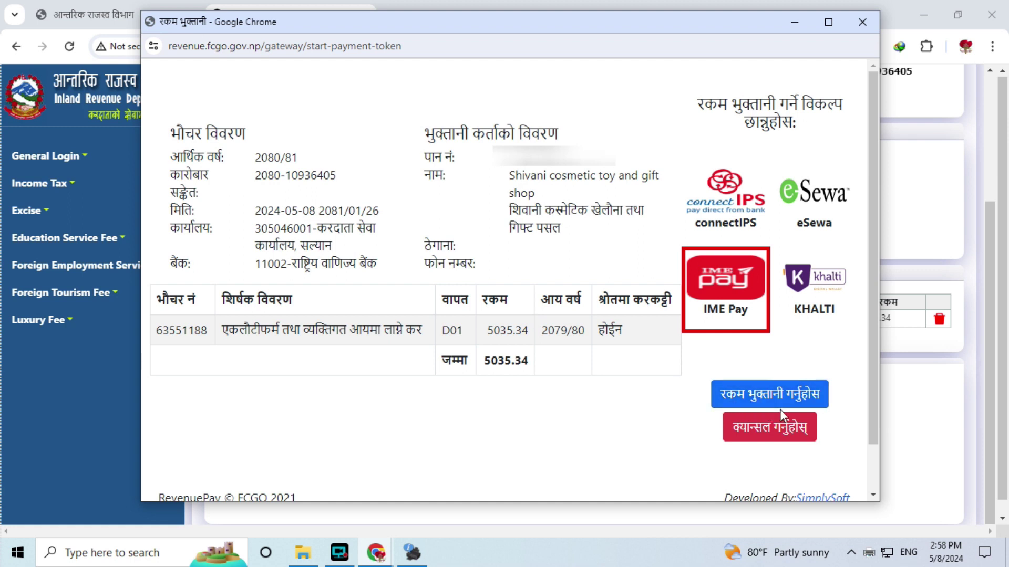
click(772, 394)
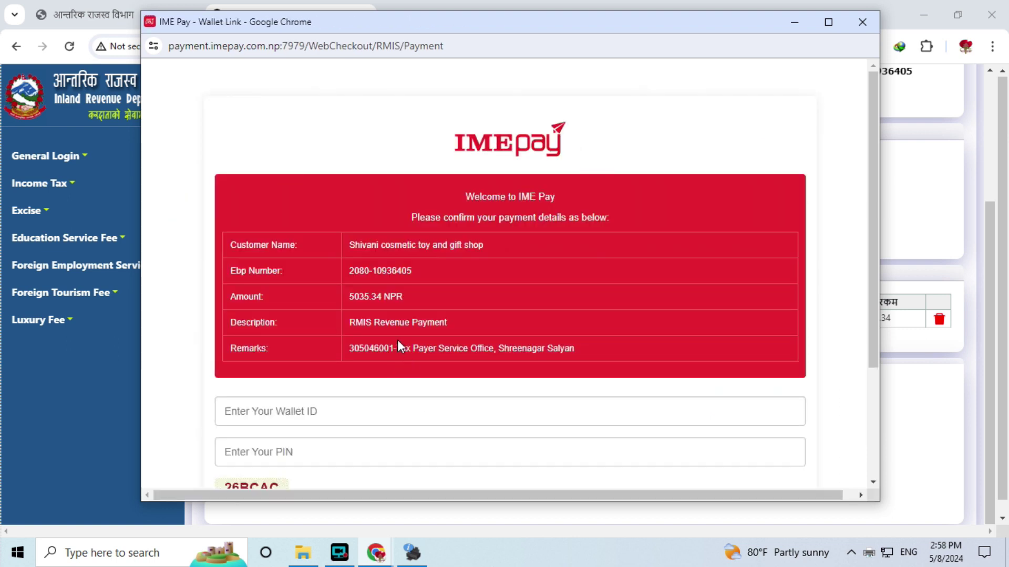
Fill in the IME Pay wallet ID, PIN and verification code, then proceed
scroll(397, 346, down, 1)
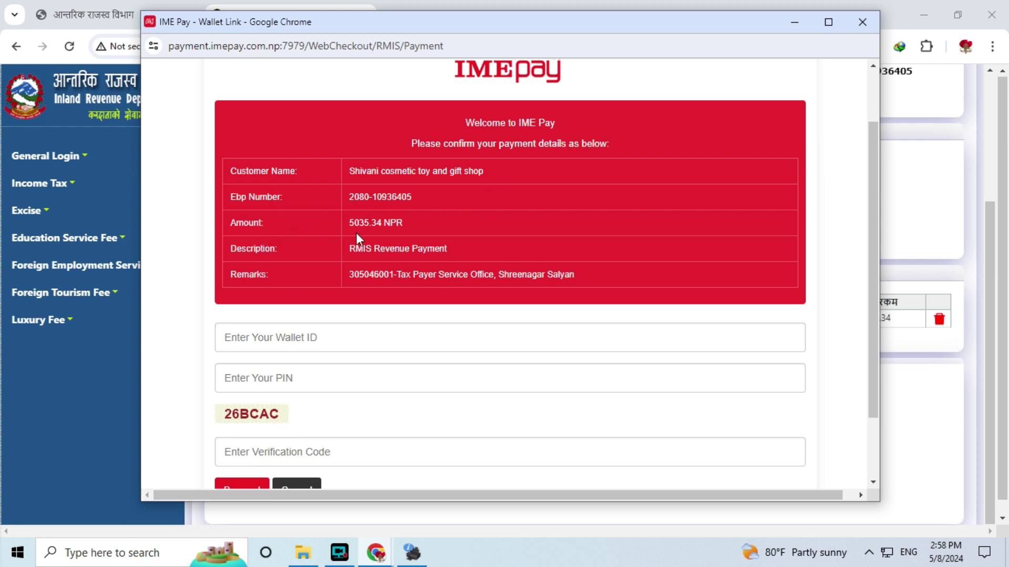
scroll(350, 234, down, 2)
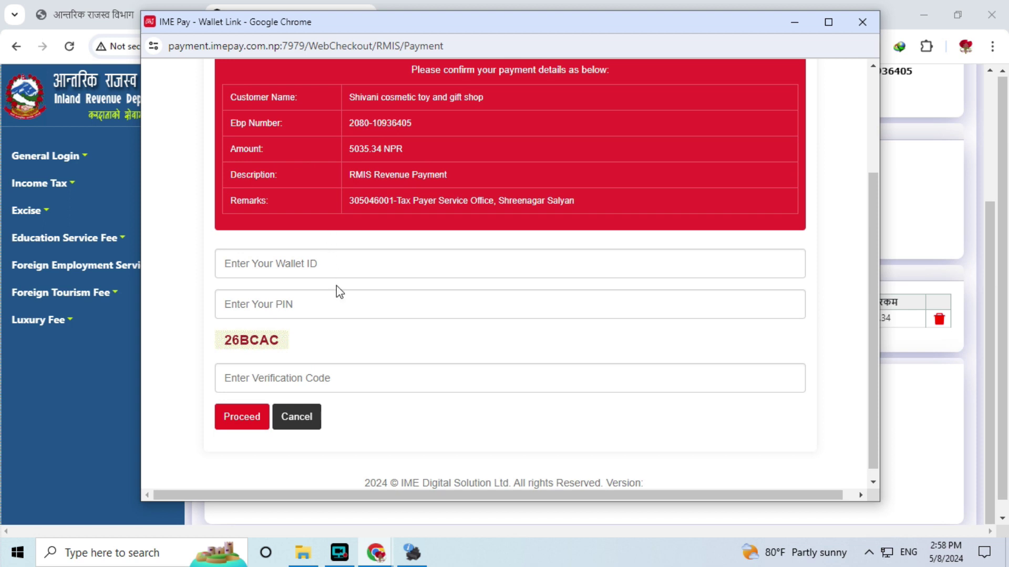
scroll(346, 329, down, 1)
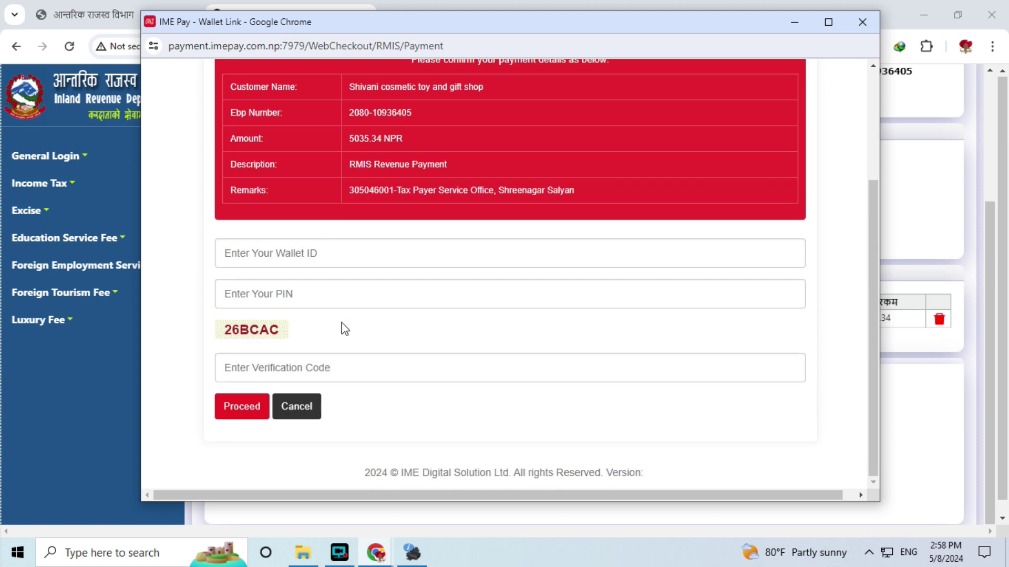
click(366, 255)
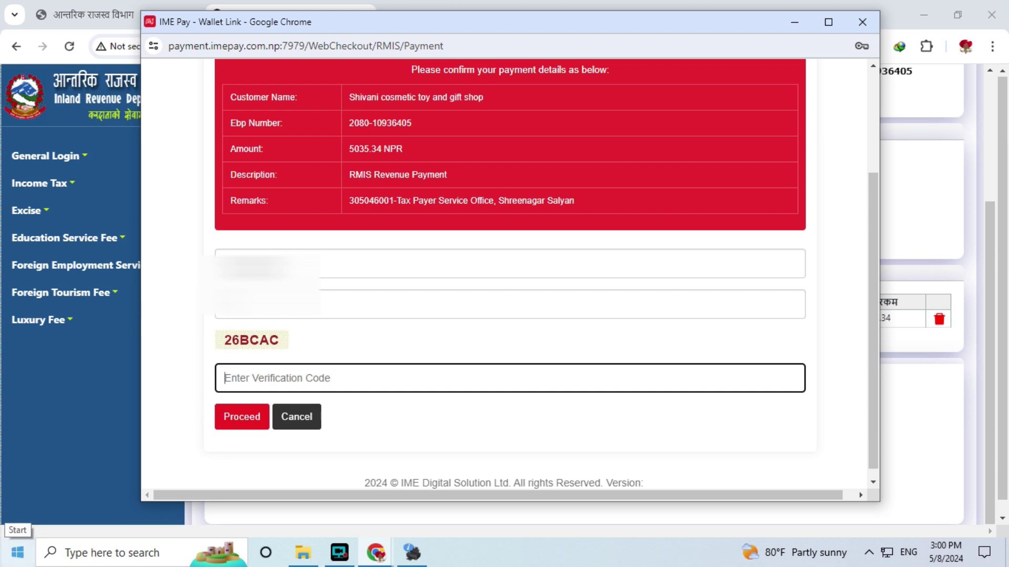
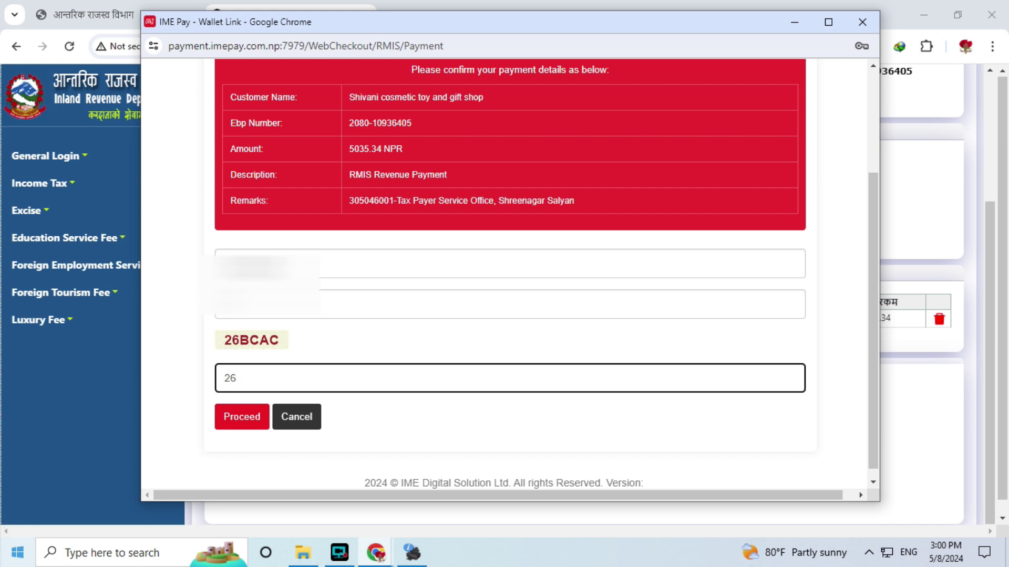
key(BackSpace)
key(BackSpace)
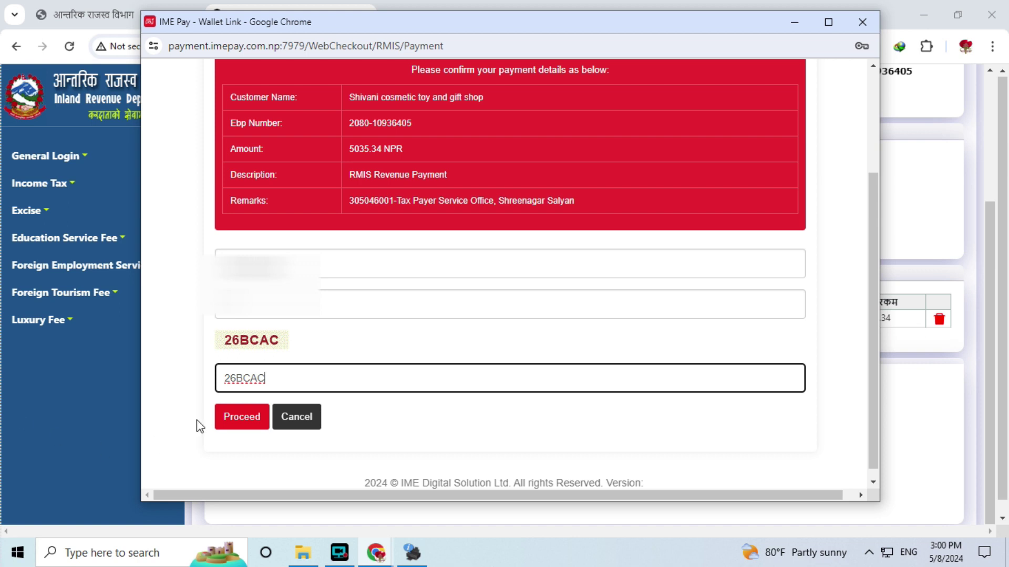
click(243, 420)
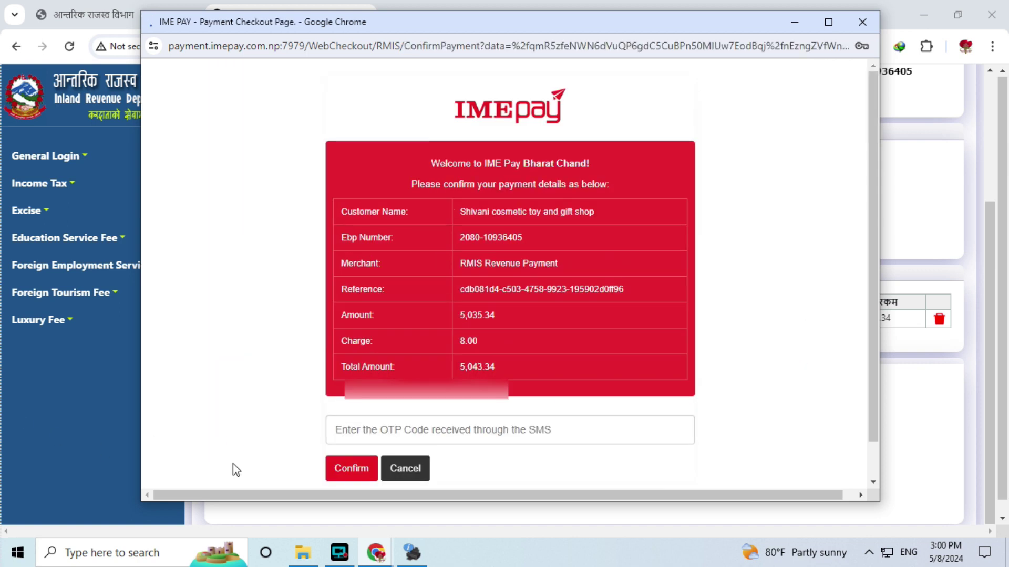
Decline saving the wallet password, then enter the SMS one-time code to confirm the 5,043.34 IME Pay payment
click(838, 270)
click(509, 429)
scroll(509, 430, down, 1)
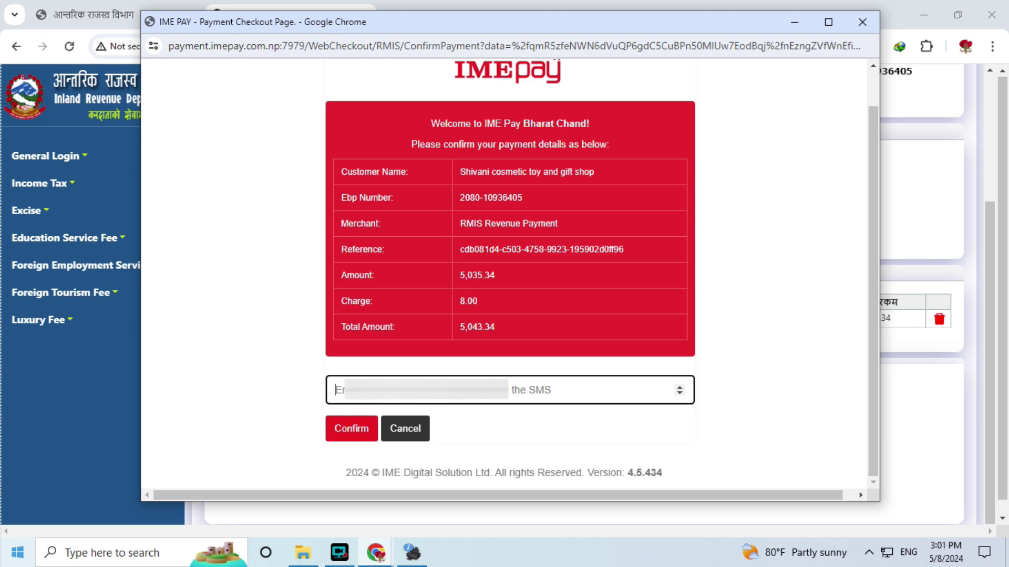
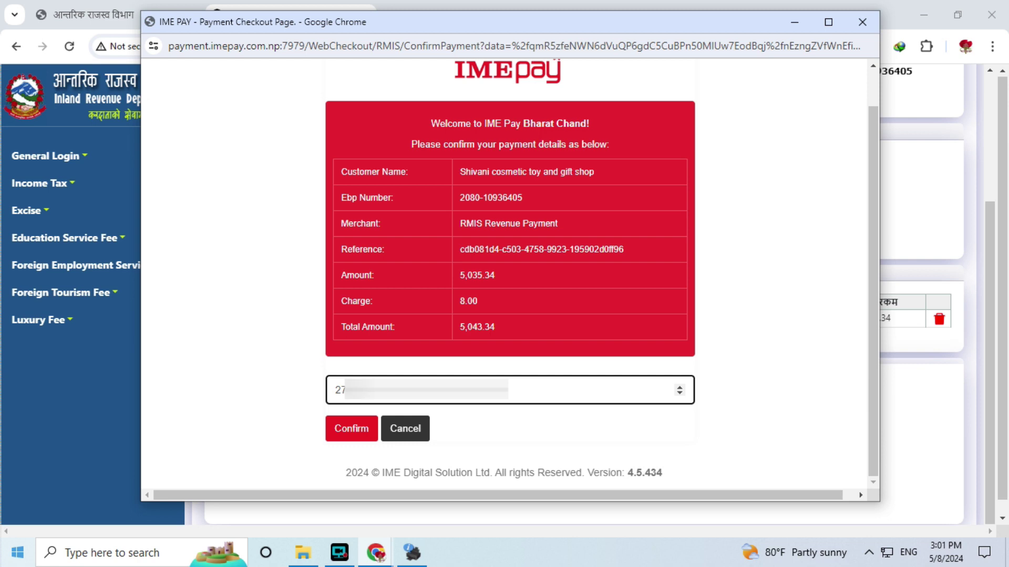
click(350, 429)
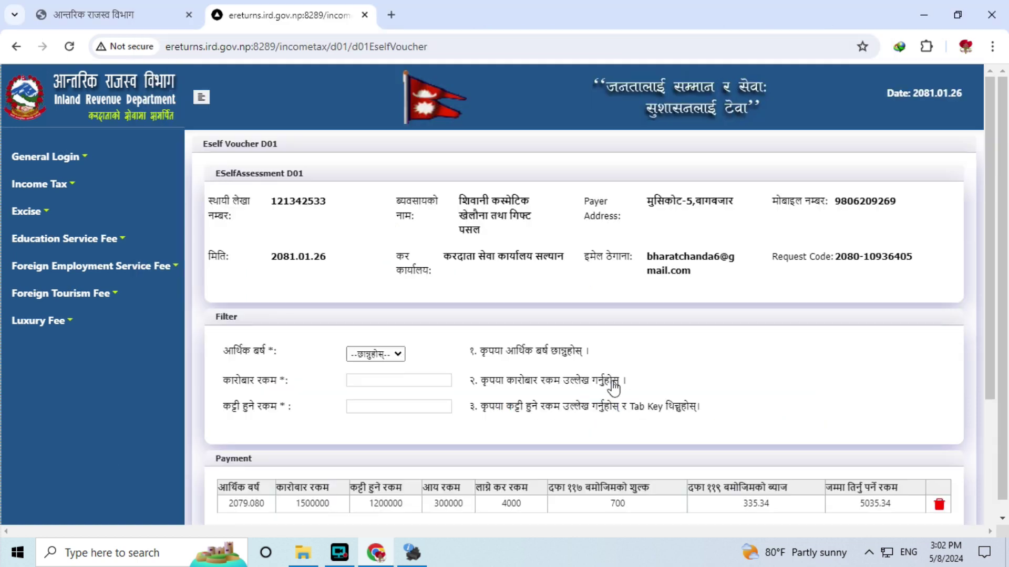
scroll(552, 399, down, 4)
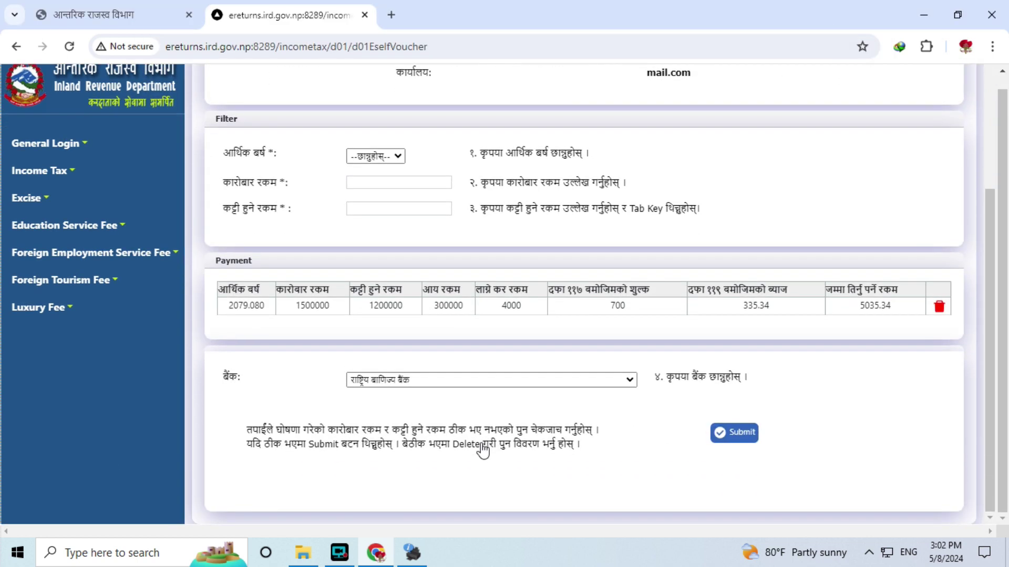